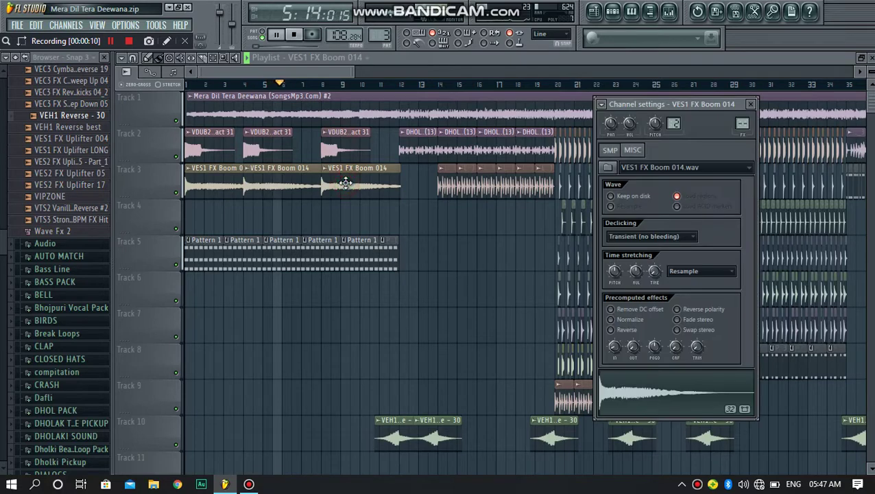
- Inspect Pattern 1's notes in the piano roll and the reFX Nexus presets behind it, then return to the playlist
double_click(325, 264)
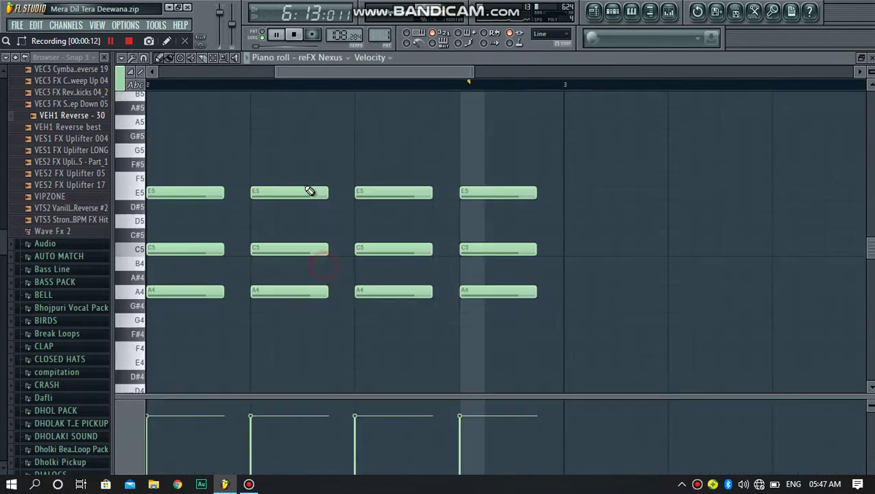
drag(474, 72, 872, 66)
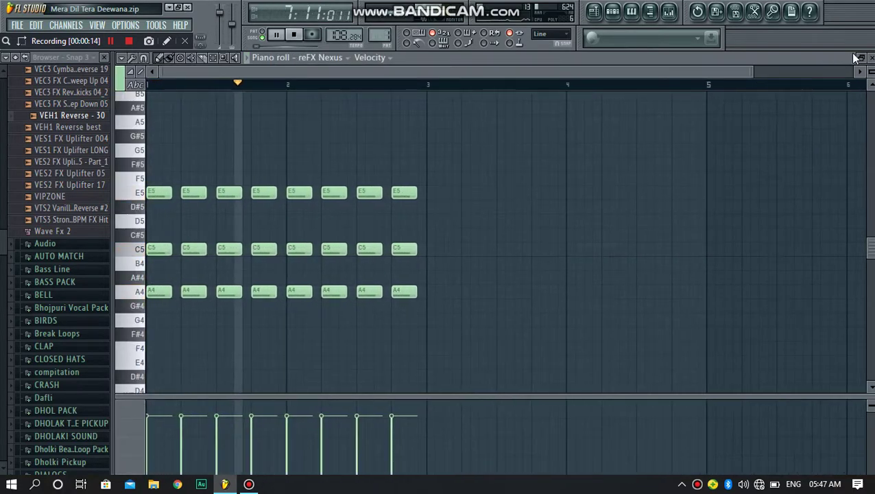
click(872, 58)
click(405, 159)
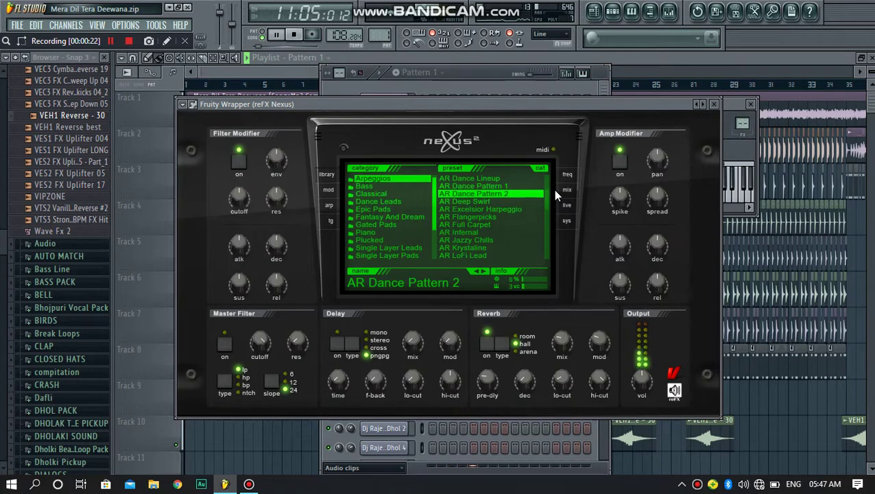
scroll(544, 193, up, 2)
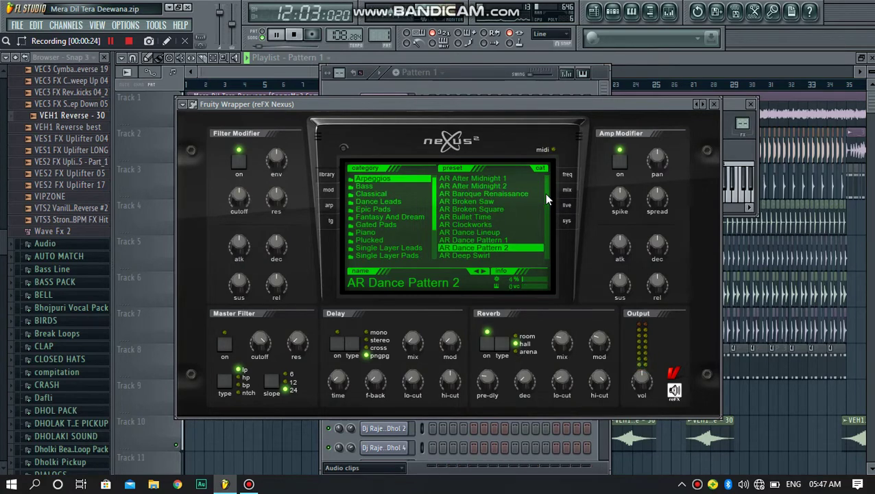
click(292, 70)
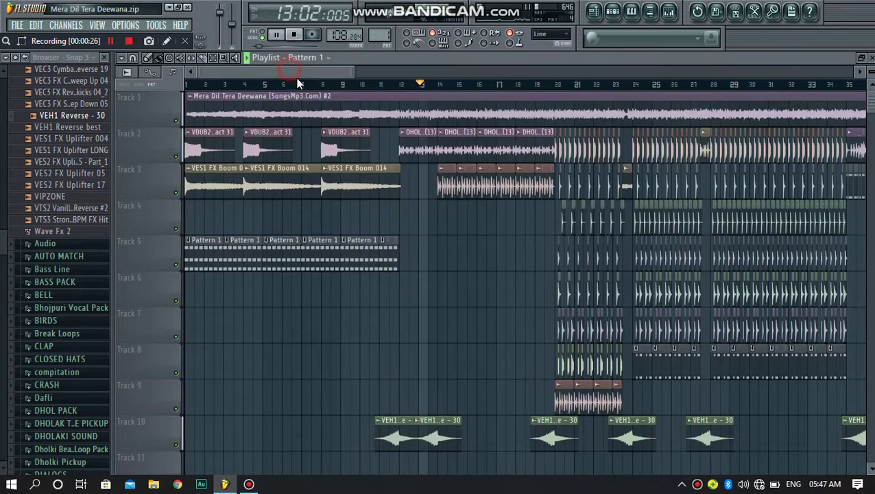
- Check the channel settings of the DHOLAK (13), LOOPS (11) and VEH1 Reverse - 30 audio clips
double_click(428, 149)
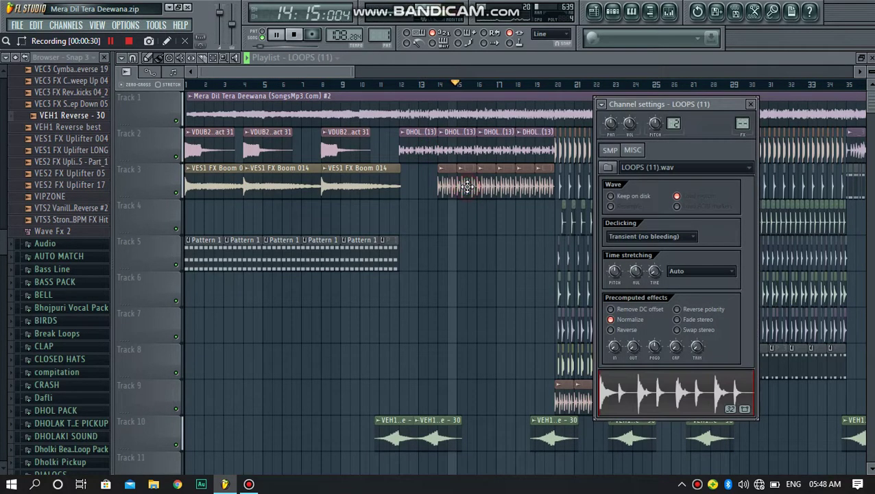
click(547, 438)
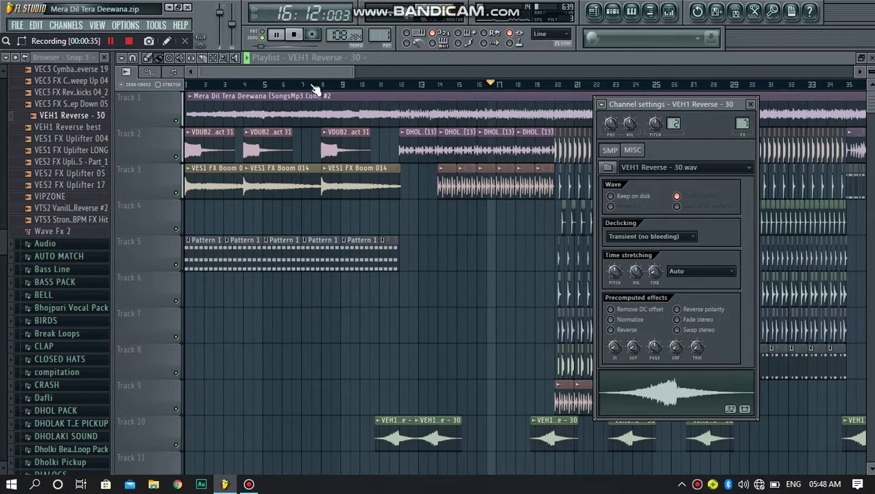
- Select all clips similar to the VES1 Percussion 098 clip on Track 7 after bar 20
drag(313, 70, 348, 70)
scroll(391, 275, up, 8)
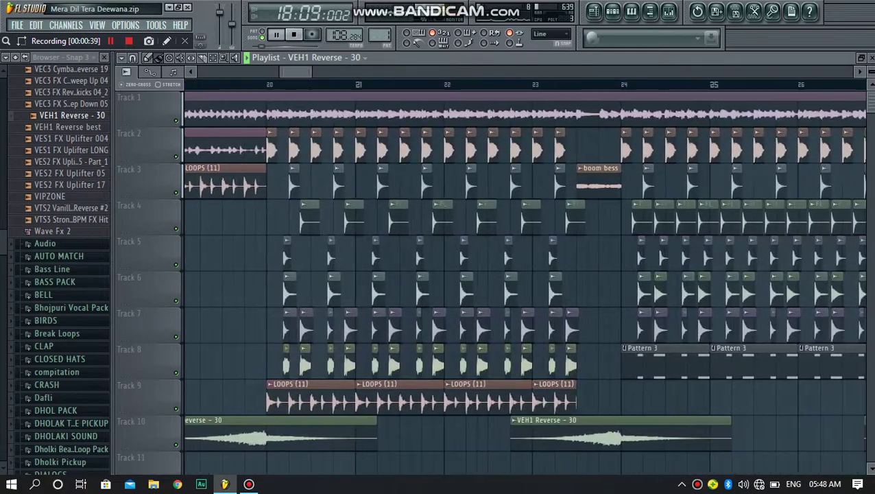
scroll(524, 274, up, 4)
scroll(525, 275, up, 1)
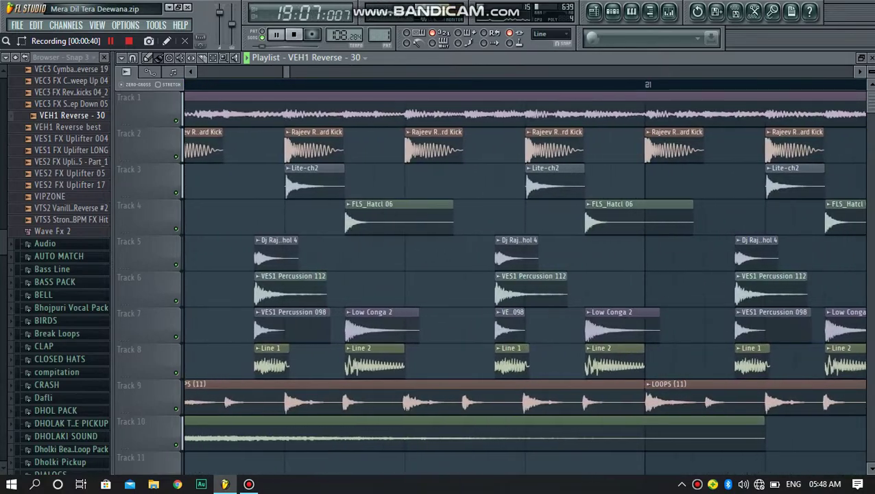
right_click(260, 320)
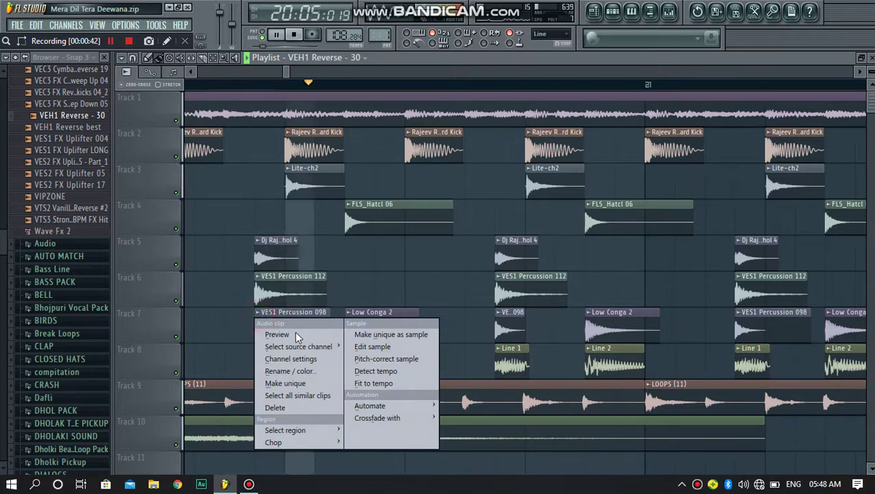
click(305, 396)
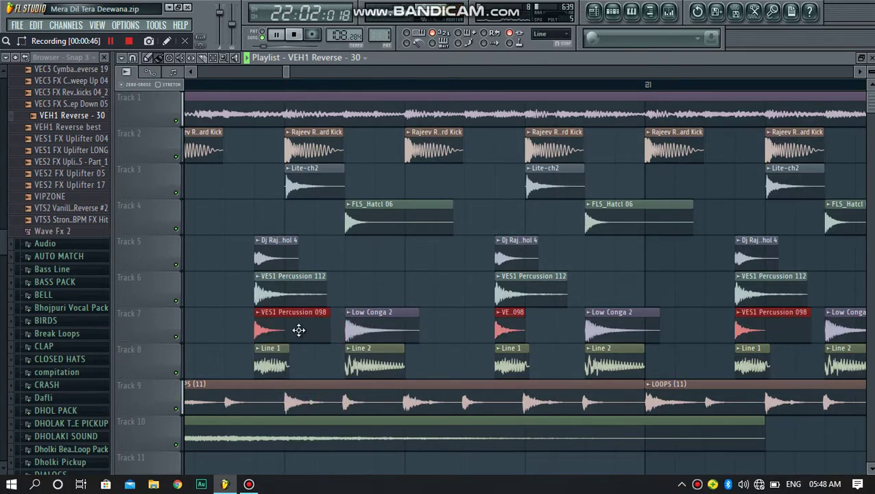
scroll(356, 196, down, 10)
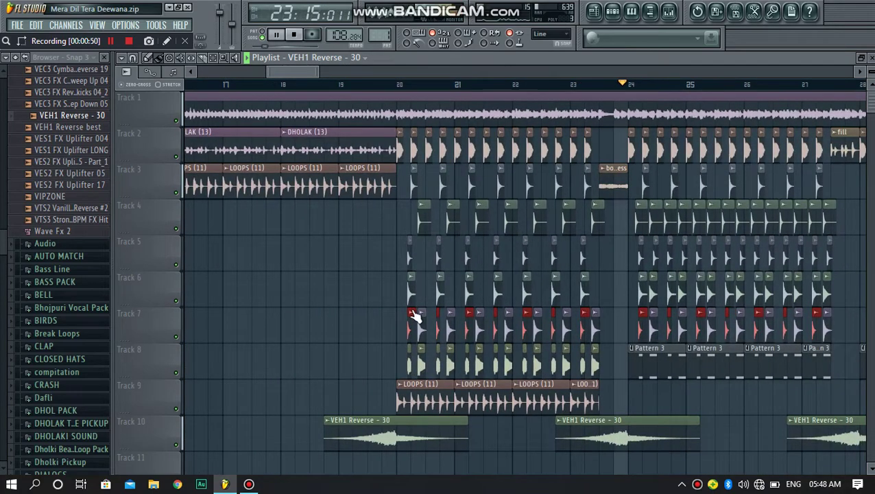
right_click(411, 316)
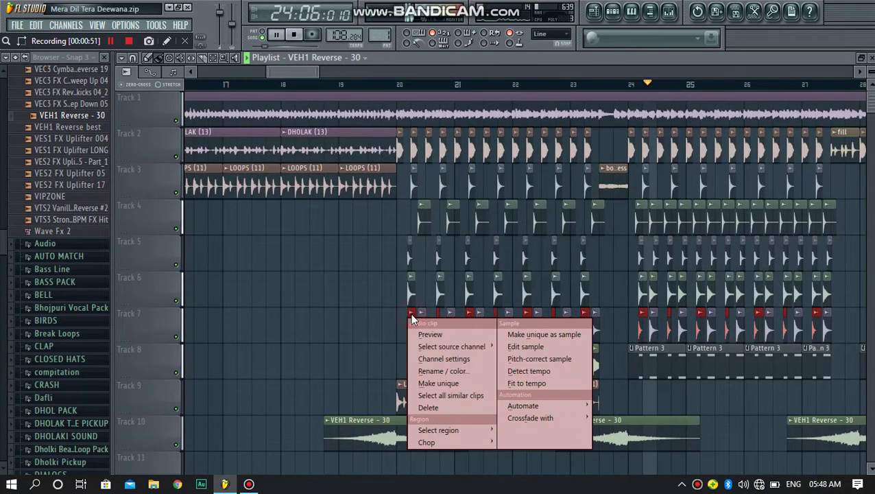
click(446, 395)
- Inspect the notes of a Pattern 3 clip on Track 8 in the piano roll, then close it
scroll(301, 69, down, 3)
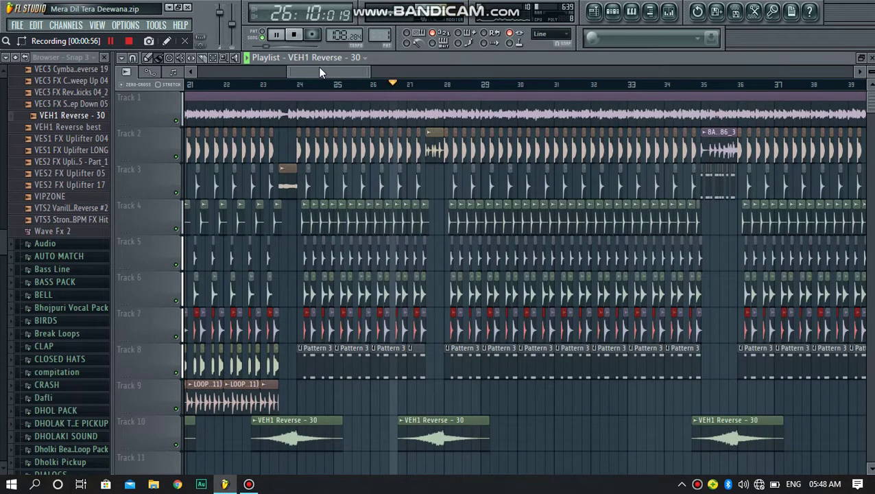
click(333, 71)
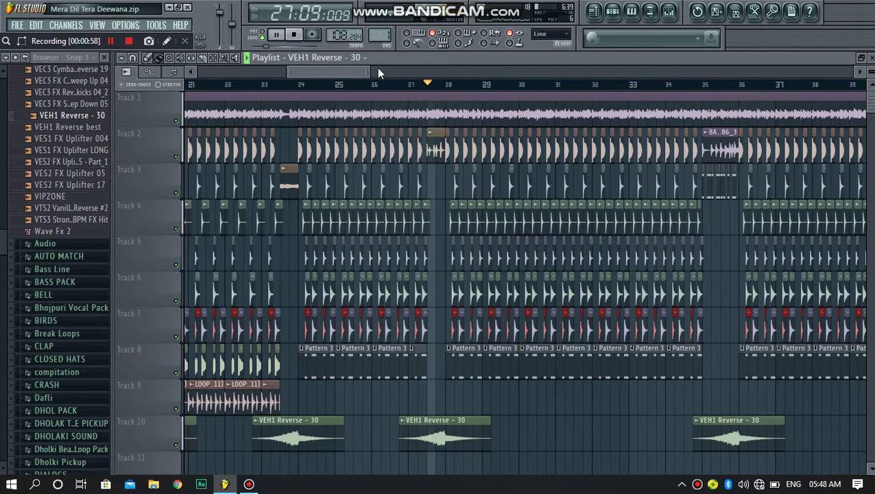
drag(339, 71, 348, 71)
scroll(382, 348, up, 3)
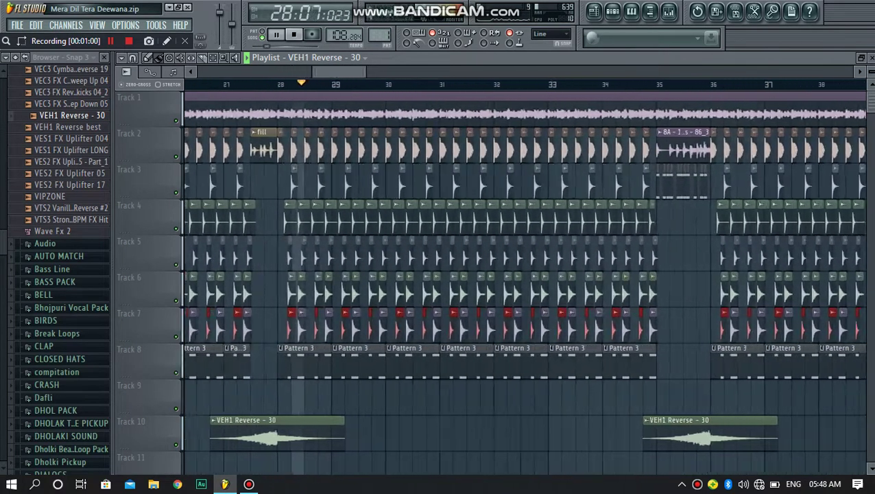
double_click(360, 369)
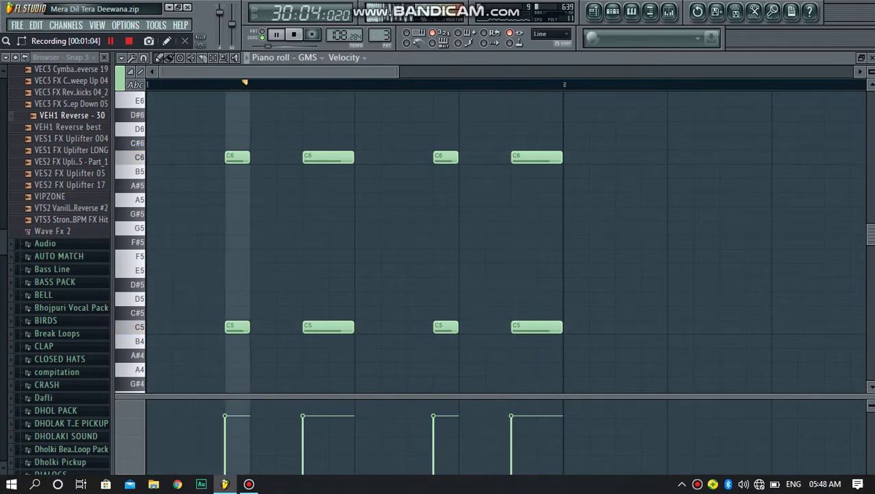
click(872, 58)
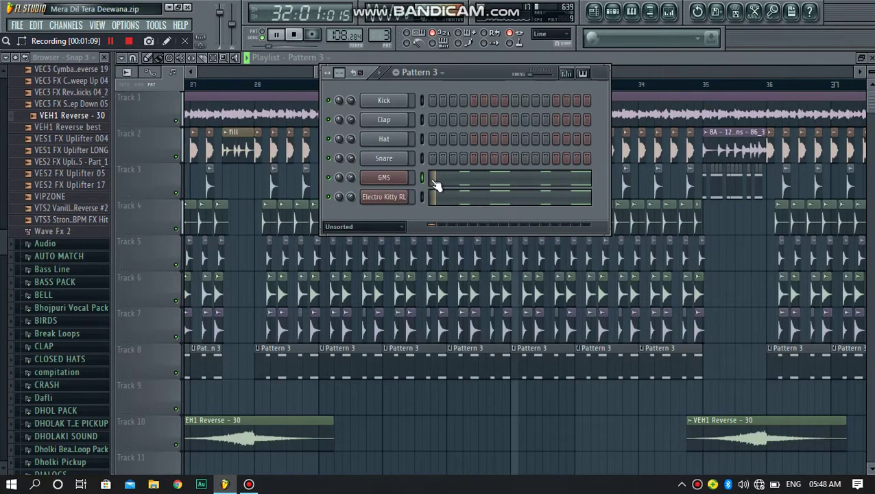
- View the Electro Kitty RL and GMS synth settings used by Pattern 3, then return to the playlist
click(384, 199)
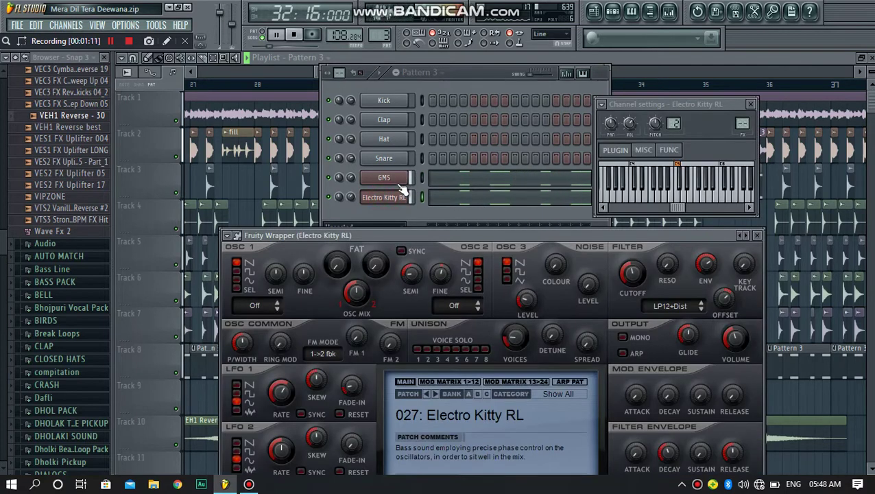
click(385, 179)
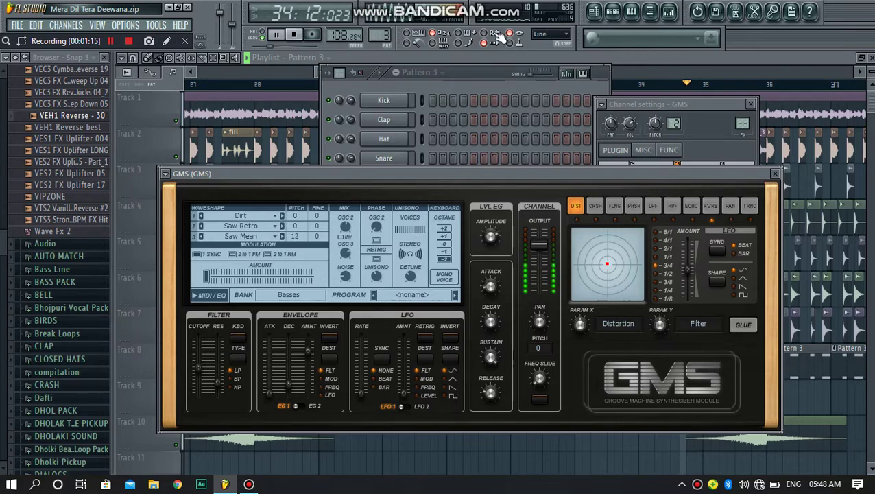
click(665, 56)
- Look over the drum and percussion clips around bars 37 to 39 and check the Lite-ch2 clip's channel settings
scroll(526, 281, up, 9)
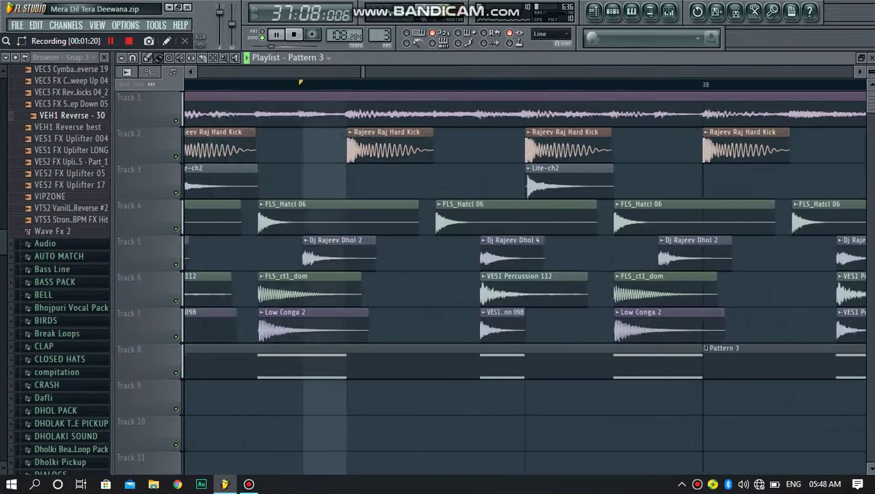
scroll(525, 281, up, 1)
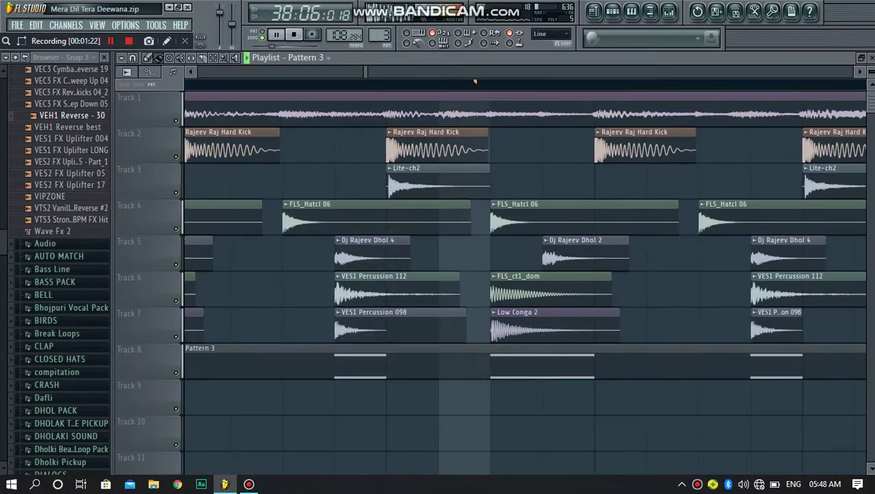
scroll(328, 203, down, 5)
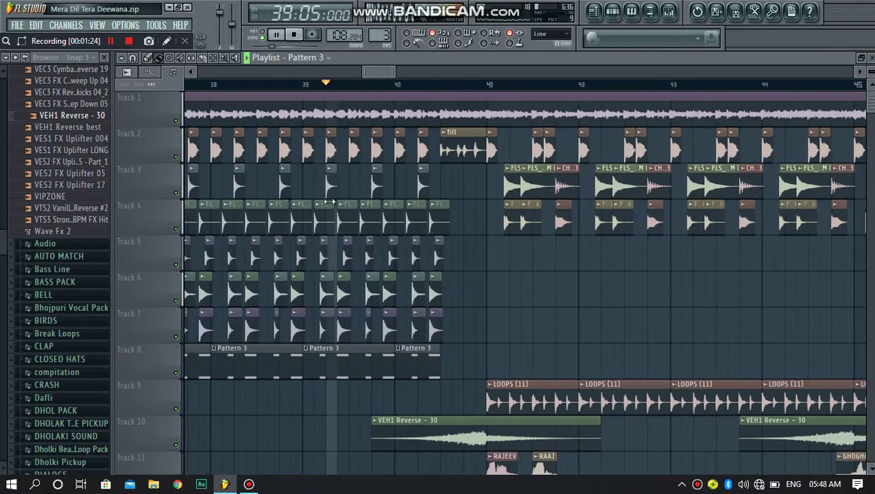
double_click(330, 184)
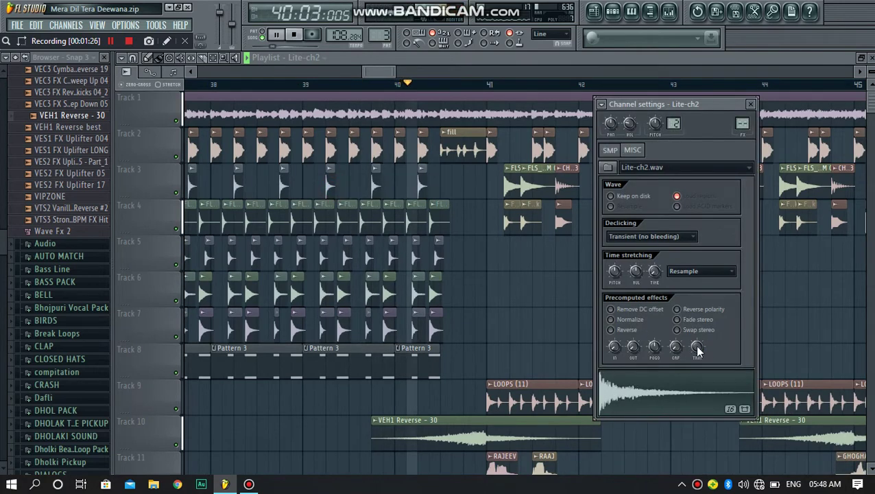
- Check the channel settings of the LOOPS (11) clip on Track 9 at bar 42
drag(376, 73, 376, 73)
scroll(424, 270, down, 2)
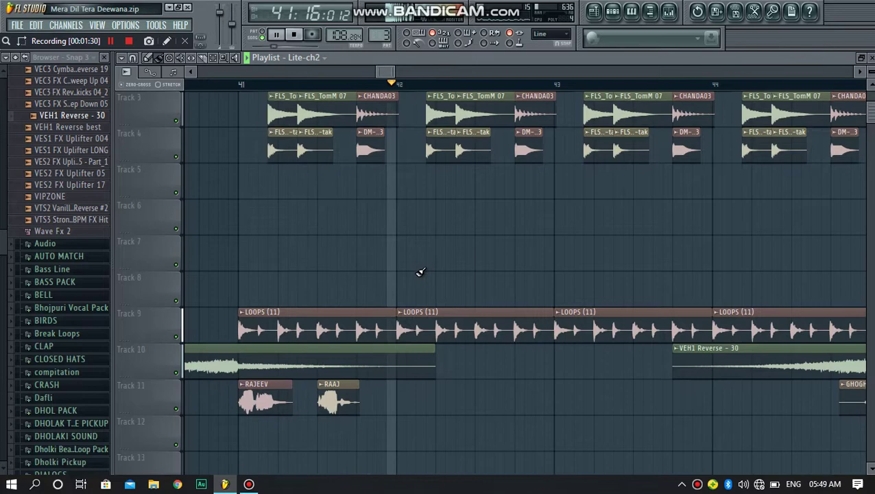
double_click(427, 330)
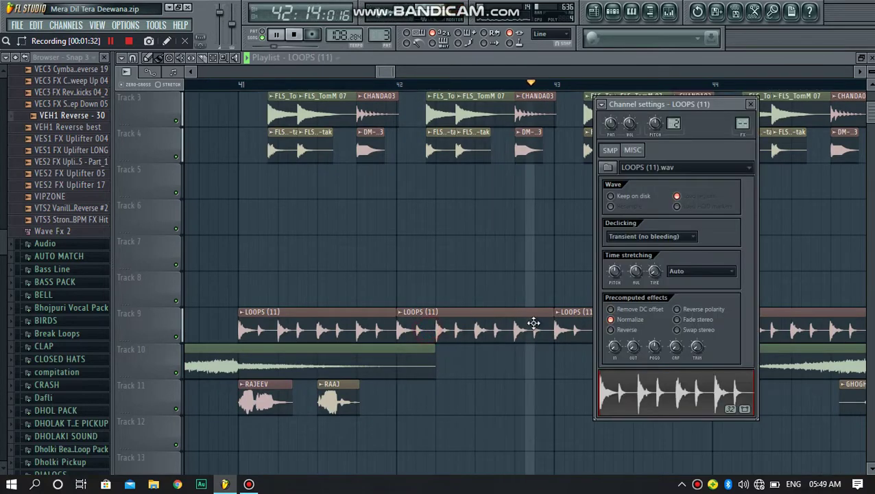
- Examine the layered kick, percussion, loop and bass clips in the playlist from bar 44 to bar 56
click(386, 73)
scroll(460, 247, up, 2)
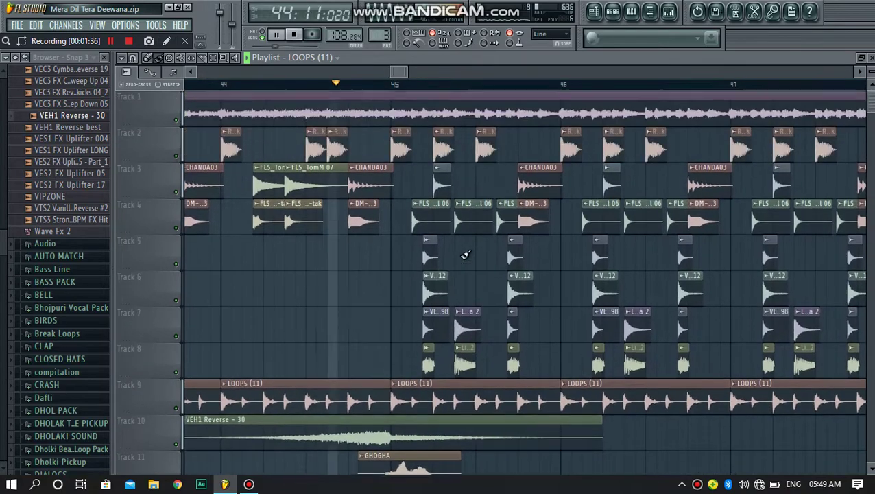
drag(398, 72, 409, 72)
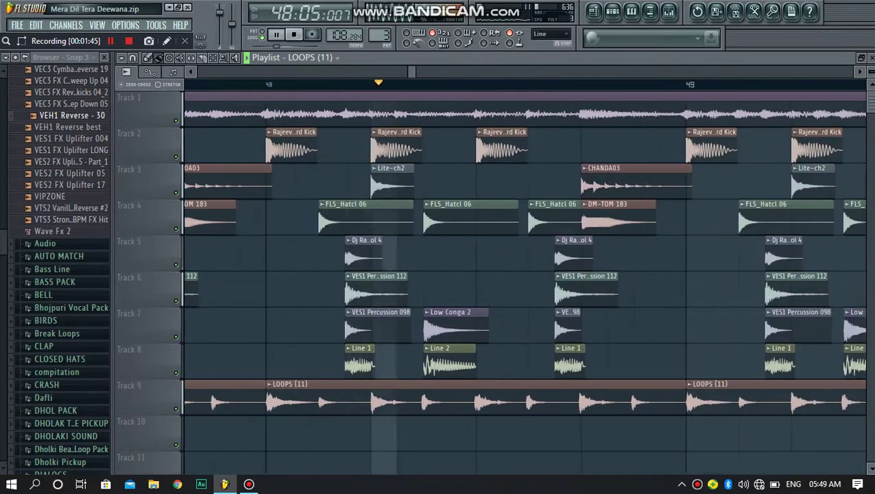
scroll(398, 74, down, 3)
drag(414, 72, 419, 72)
scroll(397, 73, up, 3)
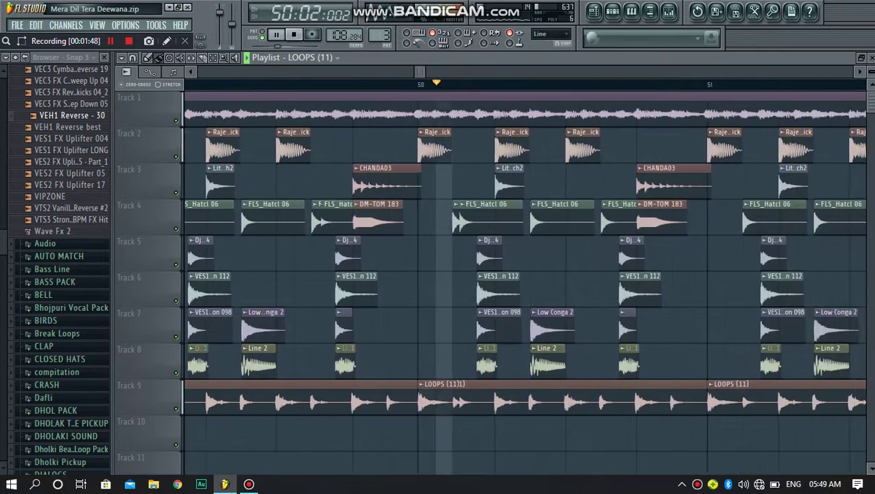
scroll(398, 73, up, 1)
drag(425, 72, 431, 72)
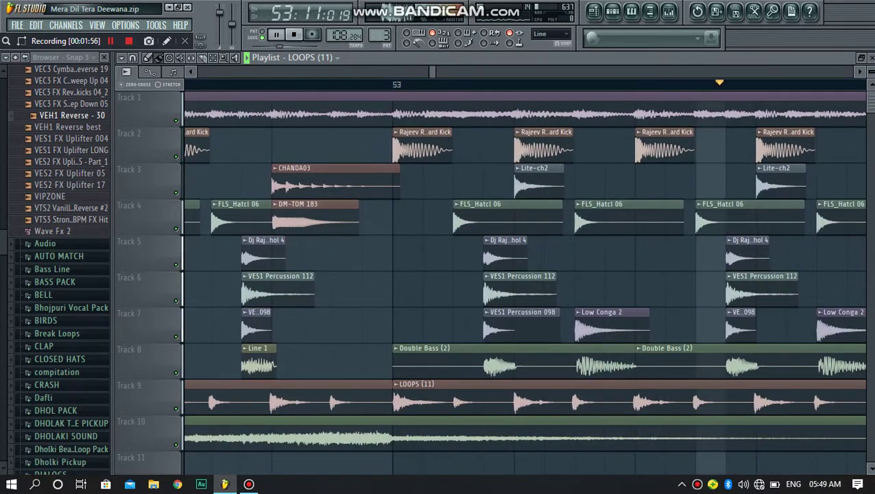
scroll(395, 69, down, 4)
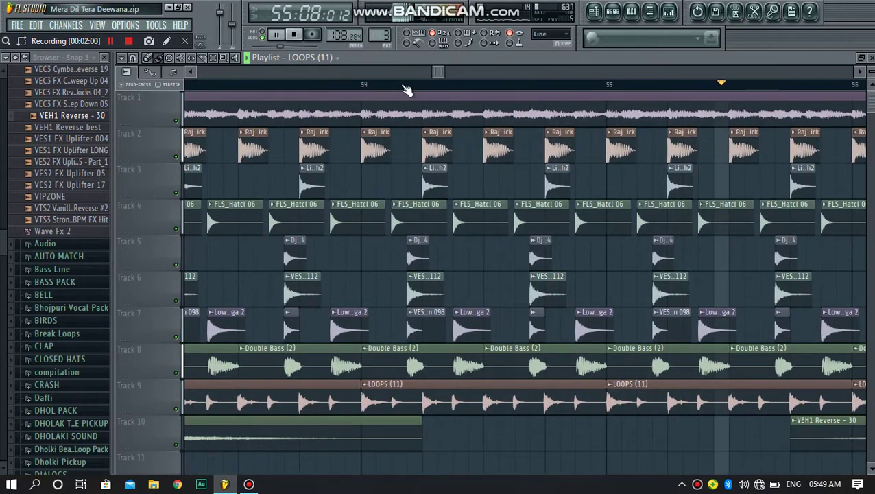
- Examine the percussion, fill, Pattern 3 and reverse-effect clips in the playlist from bar 57 to bar 79
drag(443, 71, 461, 71)
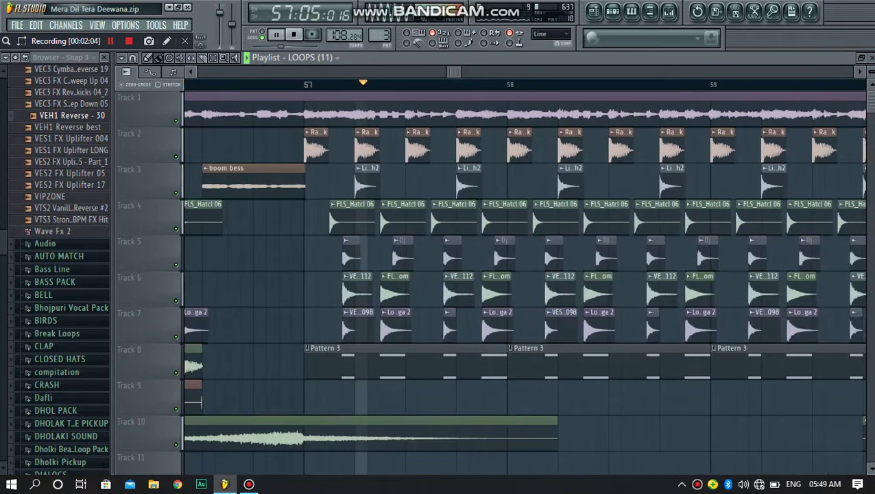
scroll(443, 71, up, 3)
scroll(456, 71, up, 1)
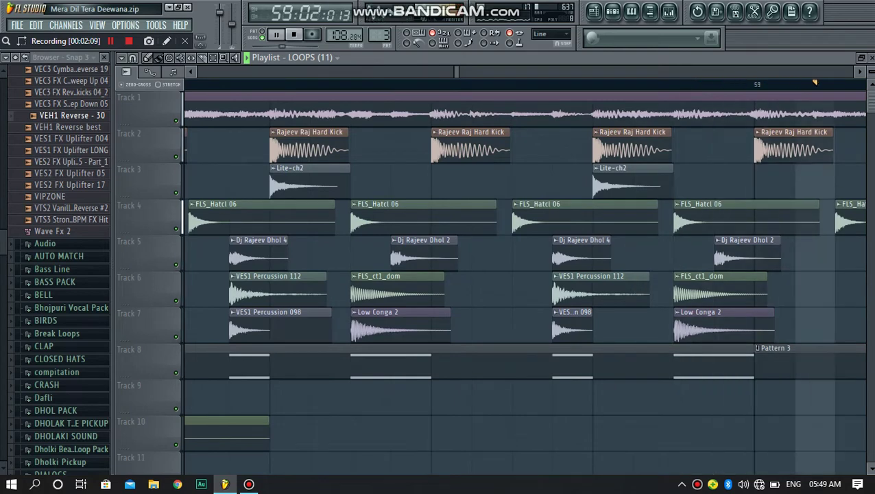
scroll(442, 71, down, 1)
scroll(442, 71, down, 1)
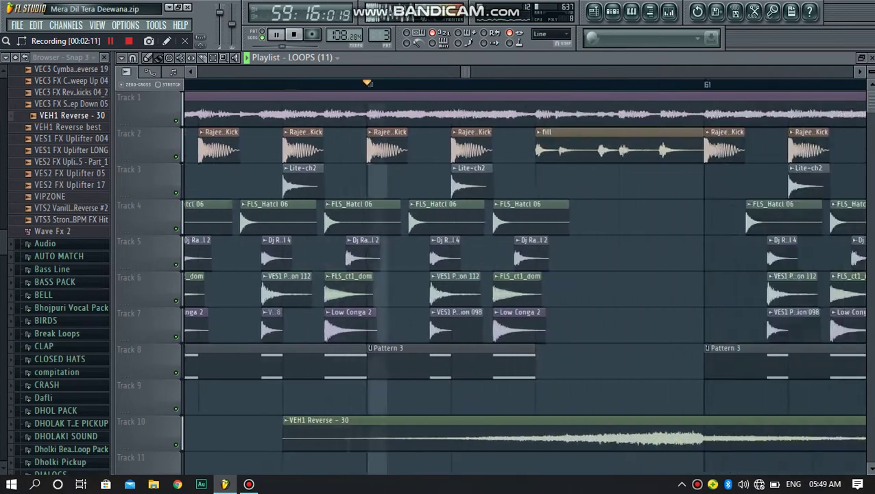
drag(466, 71, 503, 71)
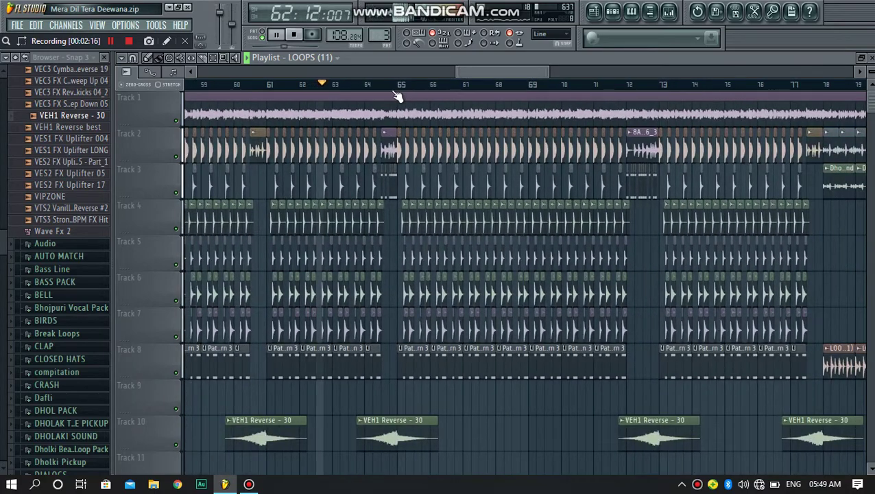
- Check the GMS notes and channels of Pattern 3 from its short clips on Track 3 at bar 64
scroll(398, 93, up, 4)
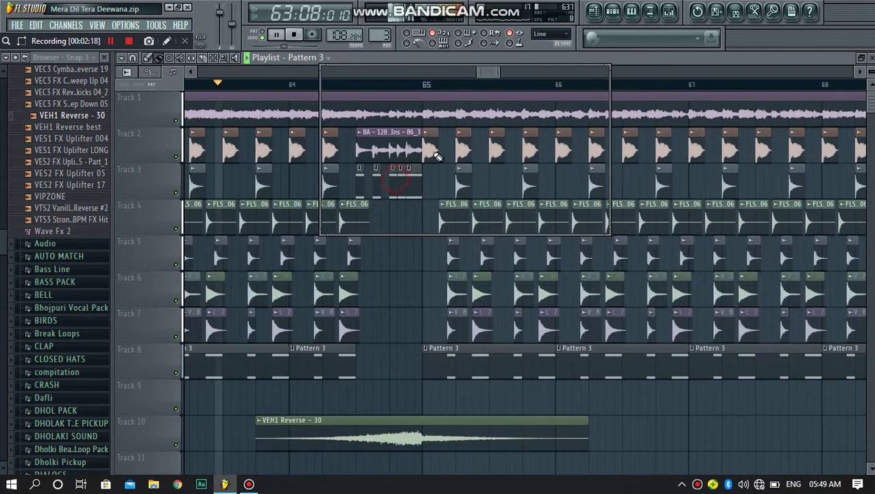
double_click(415, 163)
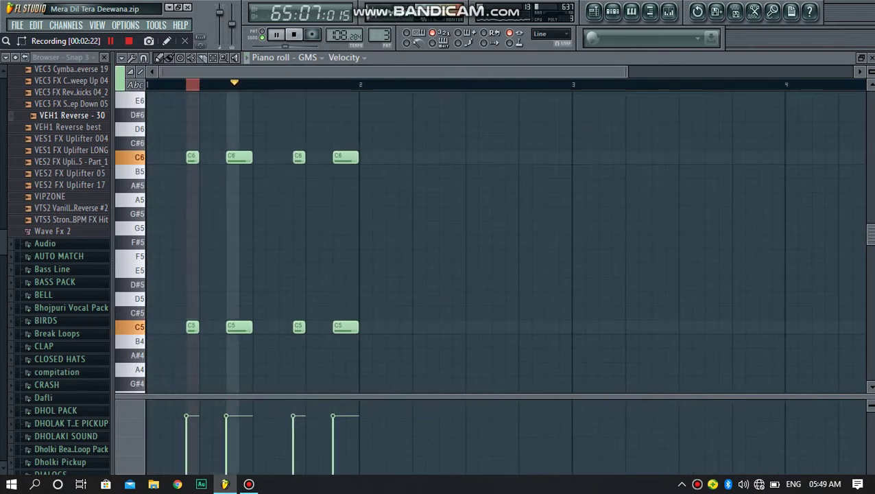
click(872, 58)
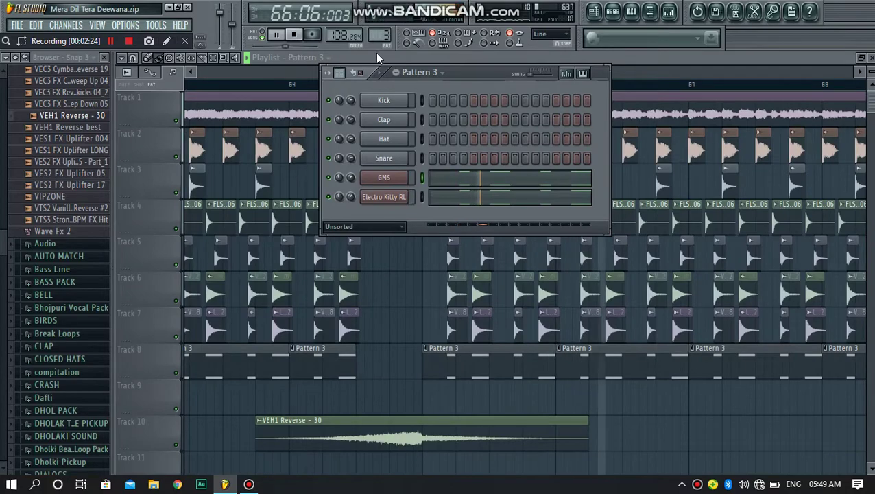
click(380, 56)
- Examine the layered kick, hat, dhol, percussion and Pattern 3 clips in the playlist from bar 67 to bar 77
drag(489, 71, 502, 71)
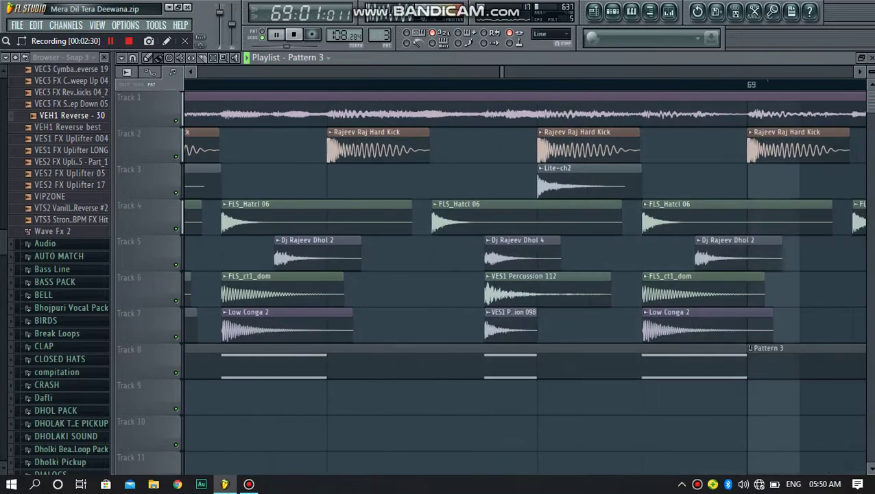
ctrl+scroll(525, 275, down, 3)
ctrl+scroll(525, 274, down, 2)
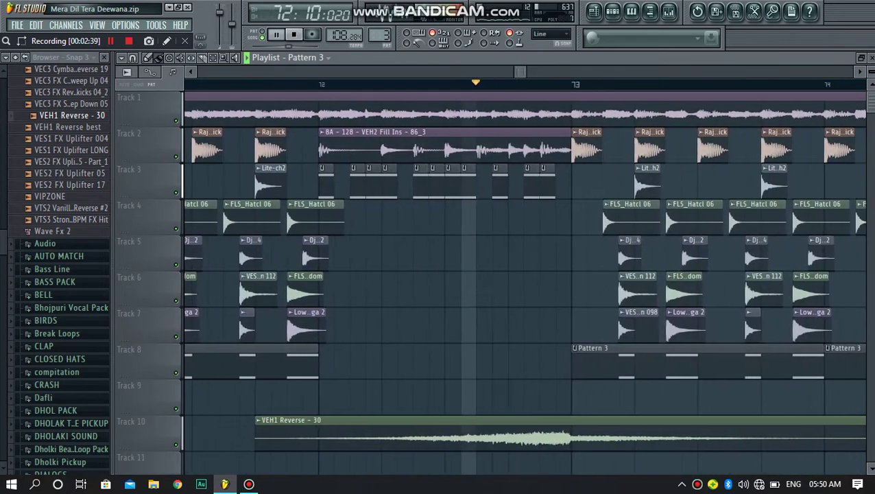
scroll(505, 97, down, 2)
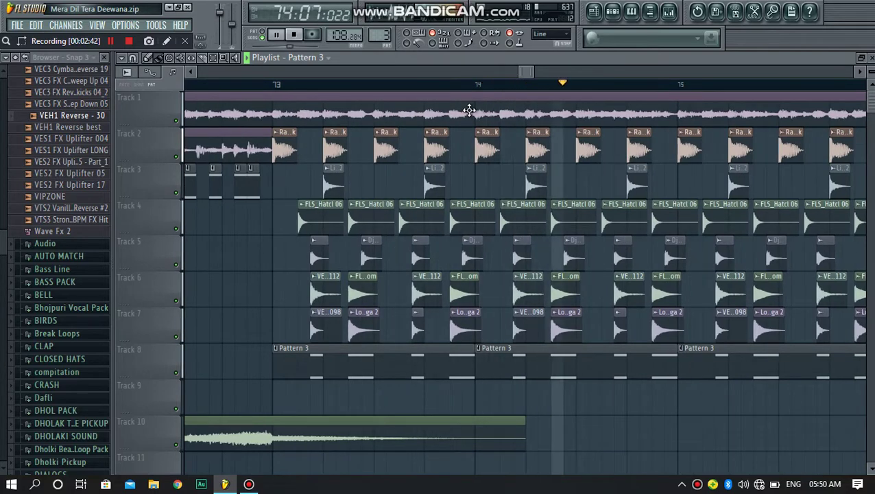
scroll(526, 70, down, 3)
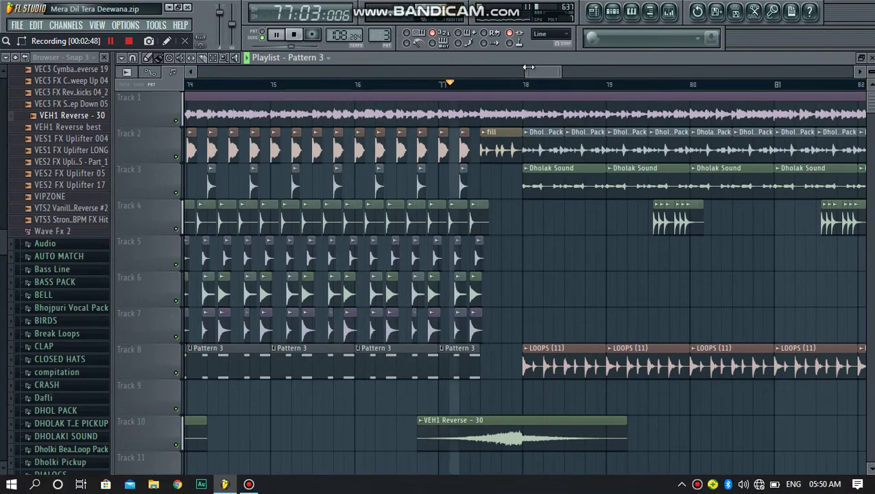
- Examine the Dholak Pack, Dholak Sound, RD_Snare_11 and LOOPS (11) clips in the playlist from bar 78 to bar 87
scroll(542, 71, up, 3)
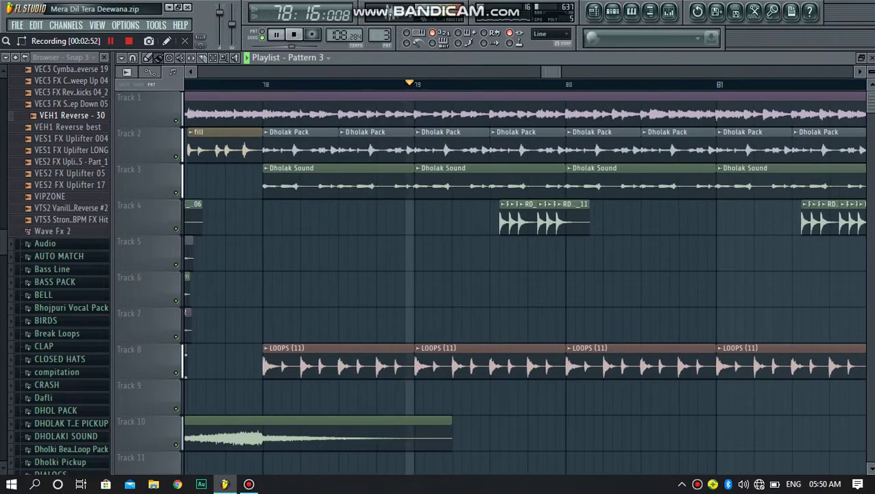
drag(552, 72, 560, 71)
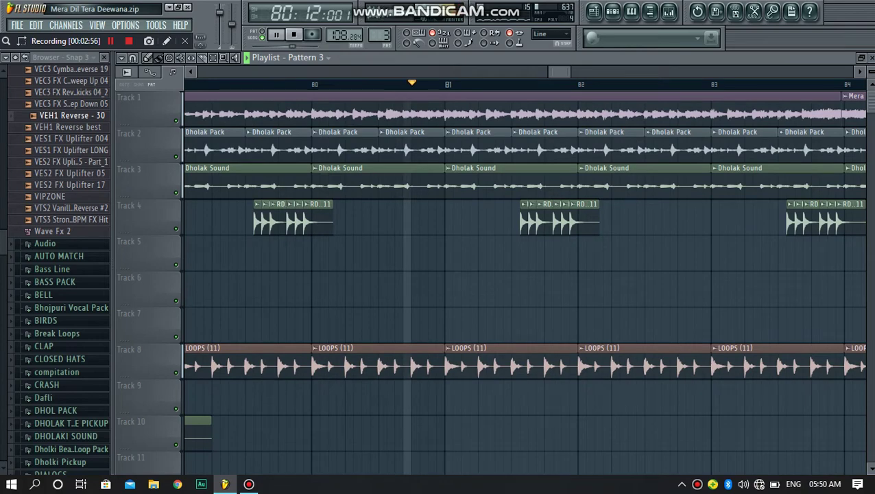
drag(559, 72, 563, 71)
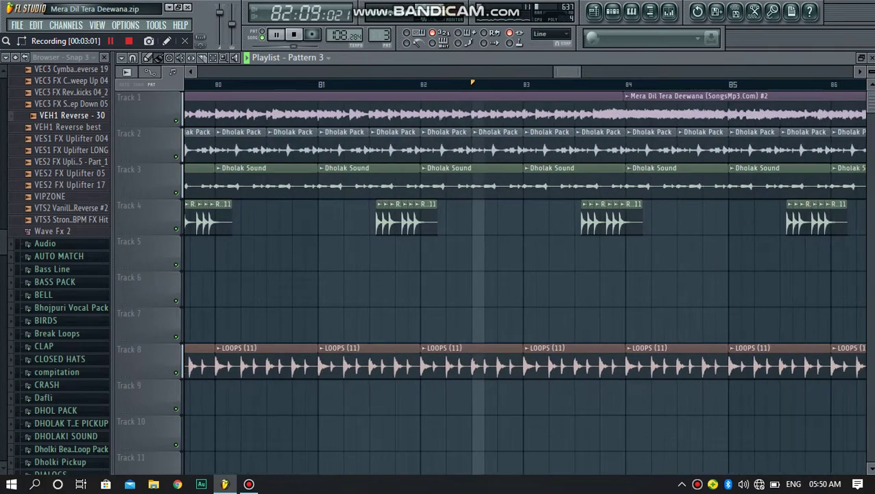
scroll(542, 72, up, 2)
scroll(567, 72, up, 5)
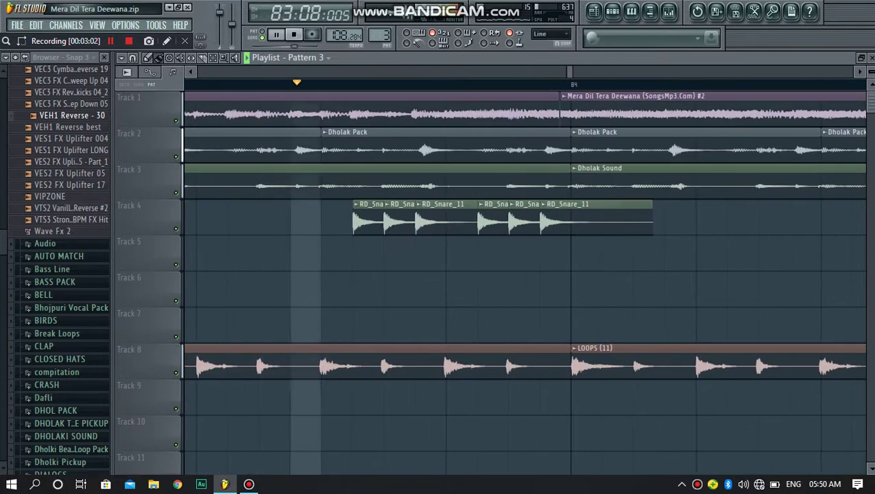
scroll(542, 71, down, 3)
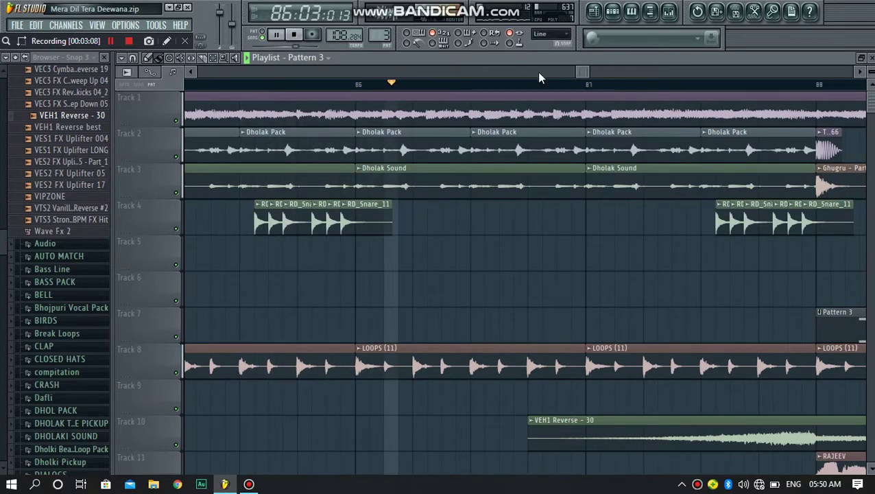
- Hide the browser and examine the TMS3_NuKick_166, Ghugru, Pattern 3, LOOPS (11) and vocal tag clips from bar 88 to bar 95
click(652, 14)
scroll(467, 147, down, 3)
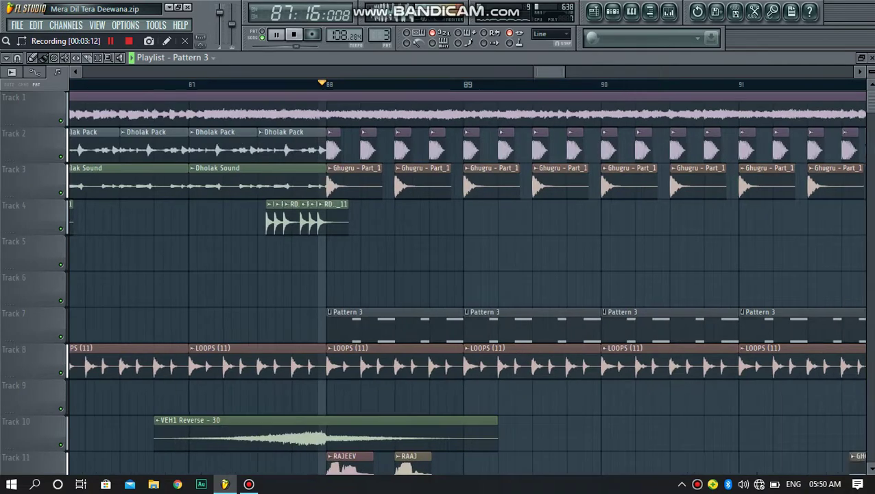
scroll(467, 147, up, 2)
scroll(459, 150, down, 1)
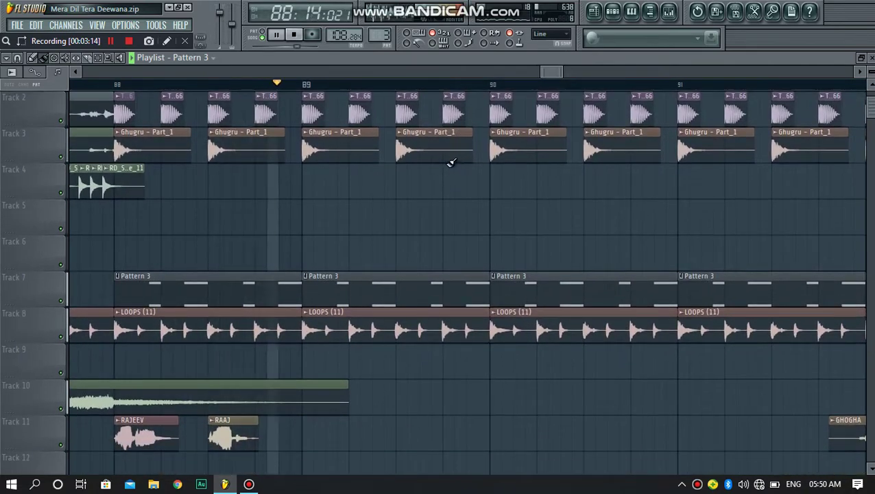
scroll(449, 171, up, 1)
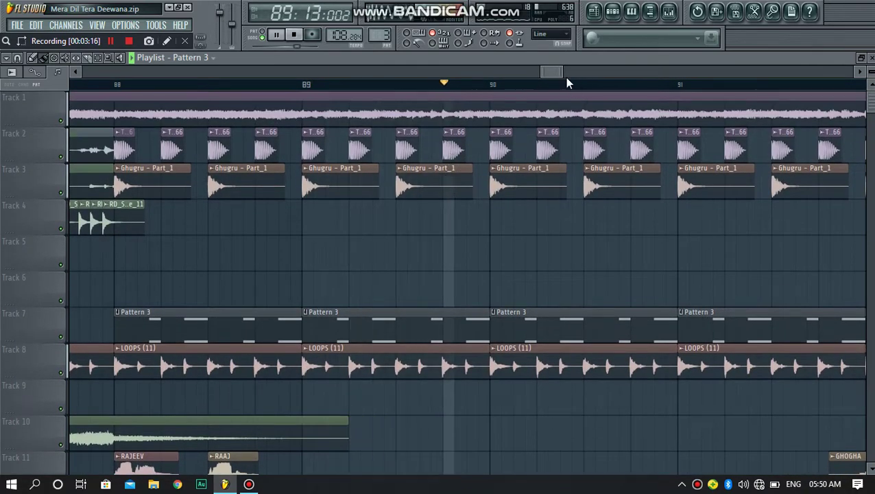
scroll(449, 171, up, 4)
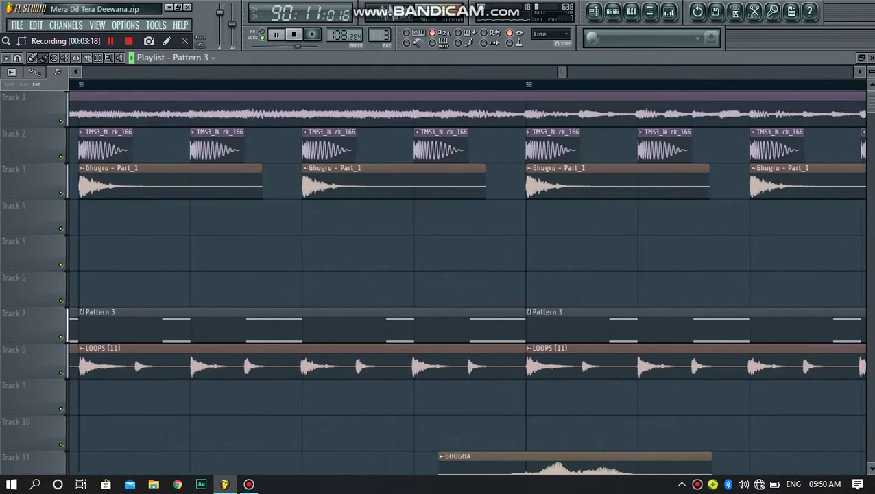
scroll(450, 171, up, 3)
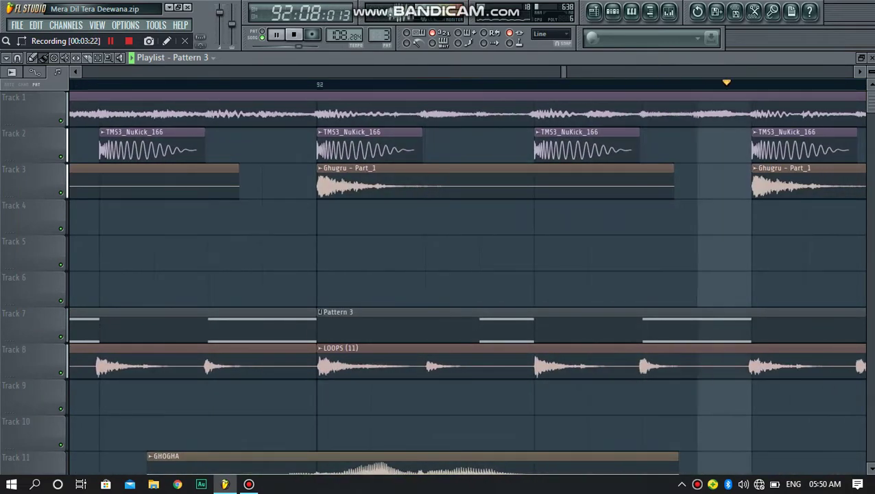
scroll(264, 206, down, 2)
scroll(541, 189, down, 3)
scroll(541, 190, down, 2)
scroll(541, 190, up, 1)
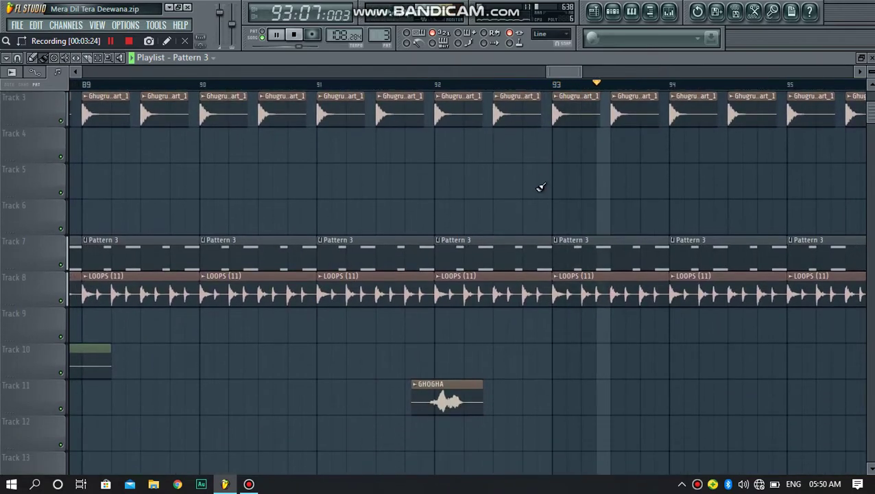
- Open the Mera Dil Tera Deewana clip's mixer track from its channel settings and inspect its Parametric EQ 2, Parametric EQ and Maximus effects
scroll(555, 130, up, 2)
drag(559, 72, 603, 72)
scroll(229, 123, up, 1)
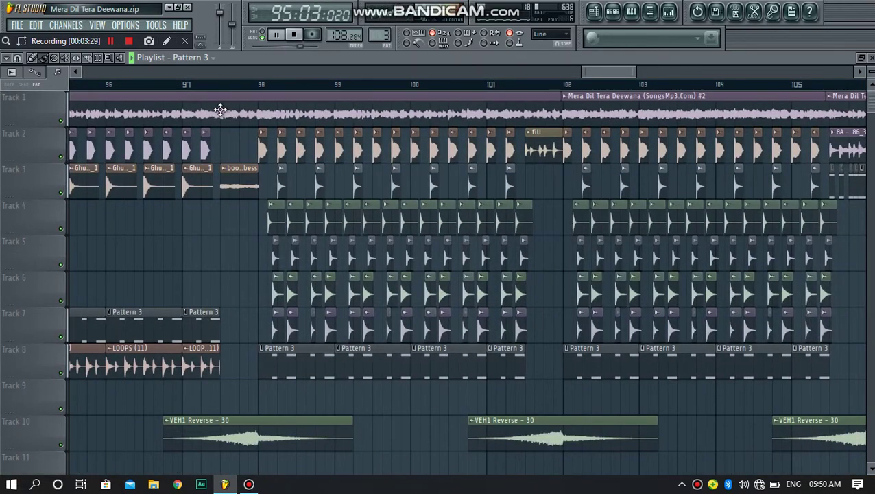
double_click(220, 110)
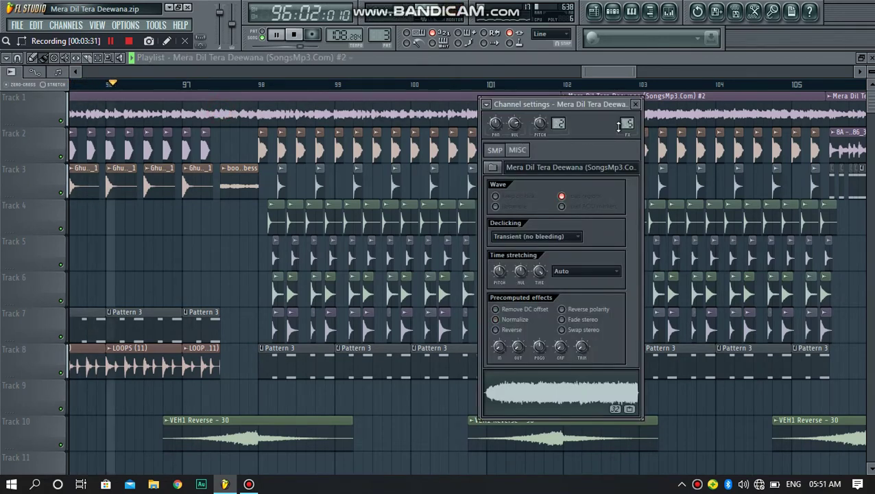
click(624, 124)
click(518, 133)
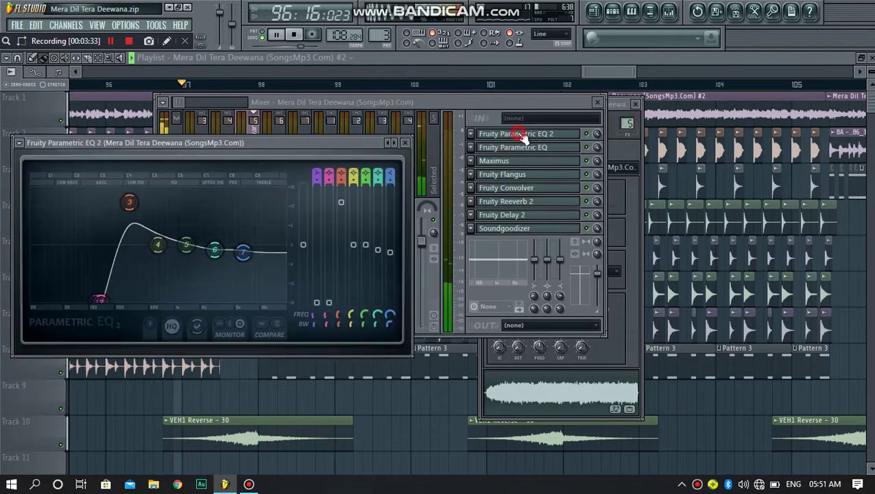
click(525, 149)
click(512, 163)
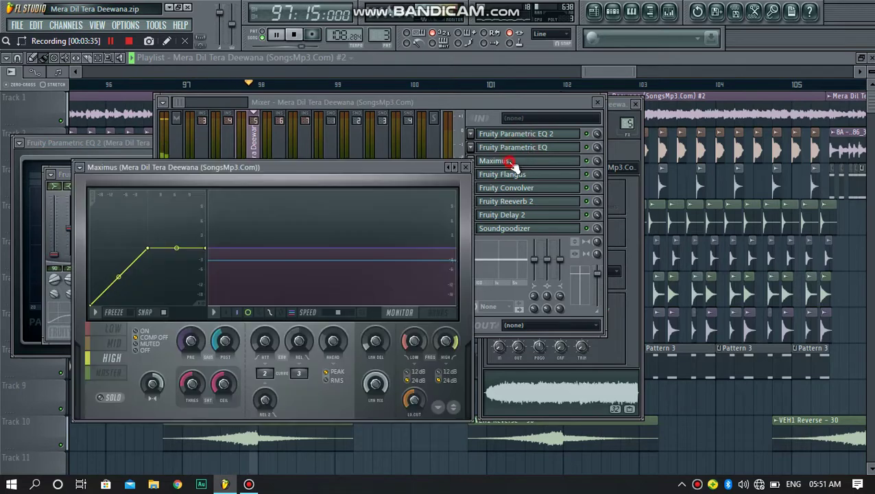
- Inspect the song track's Fruity Flangus, Convolver, Reeverb 2, Delay 2 and Soundgoodizer effects, and return to the playlist
click(511, 174)
click(513, 191)
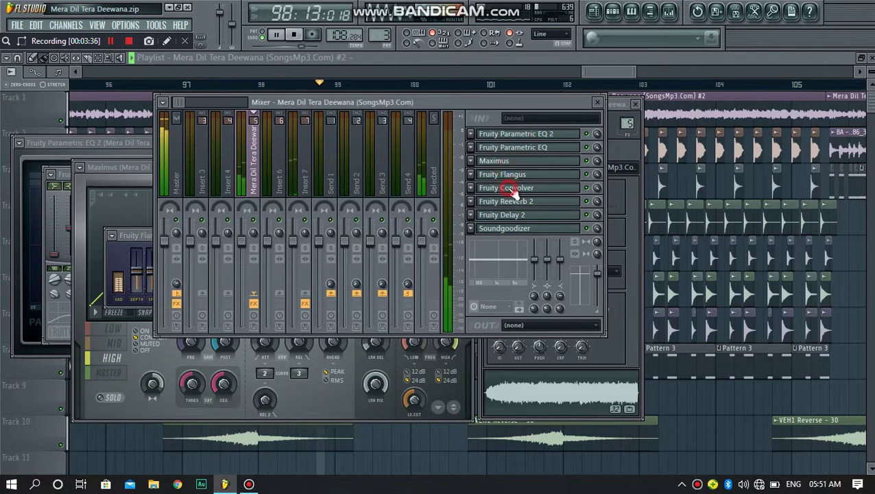
click(515, 203)
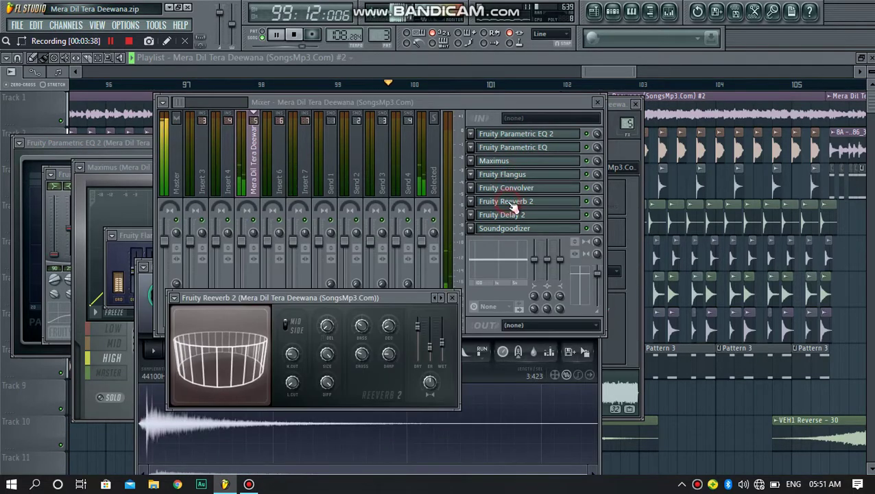
click(503, 217)
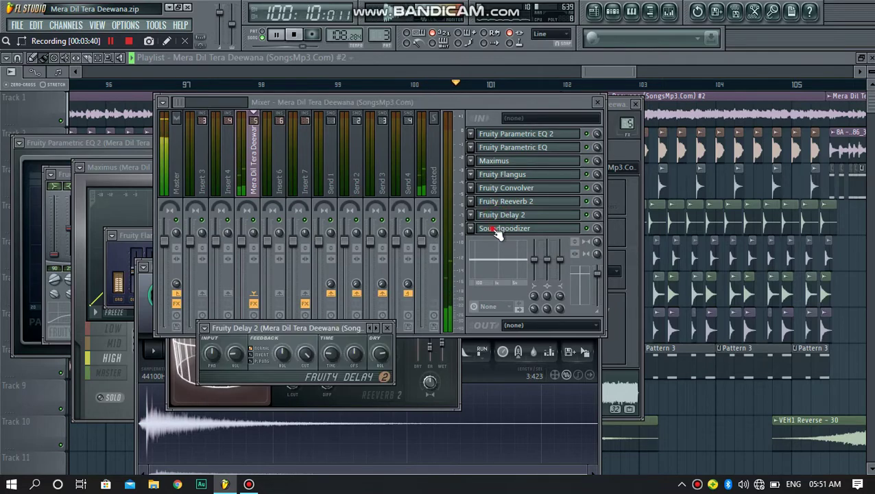
click(497, 230)
click(593, 77)
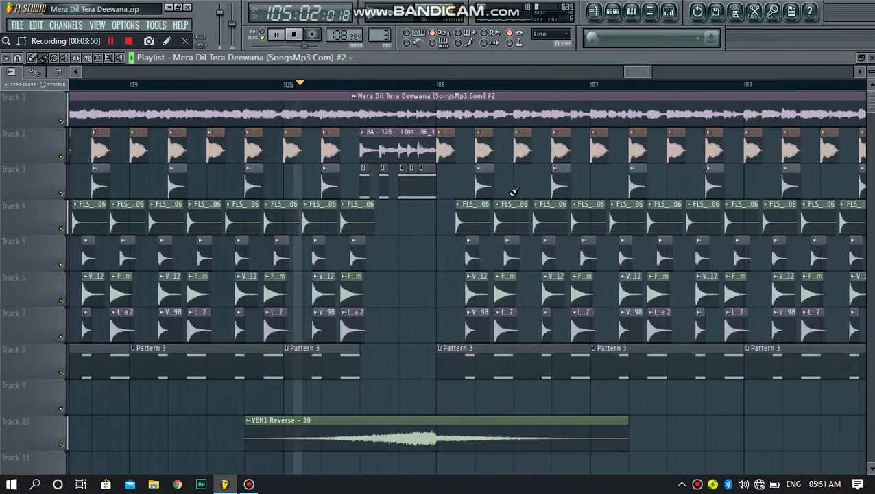
- Check the channel settings of the FLS_Hatcl 06 clip near bar 106 and the hard kick clip near bar 109
double_click(508, 205)
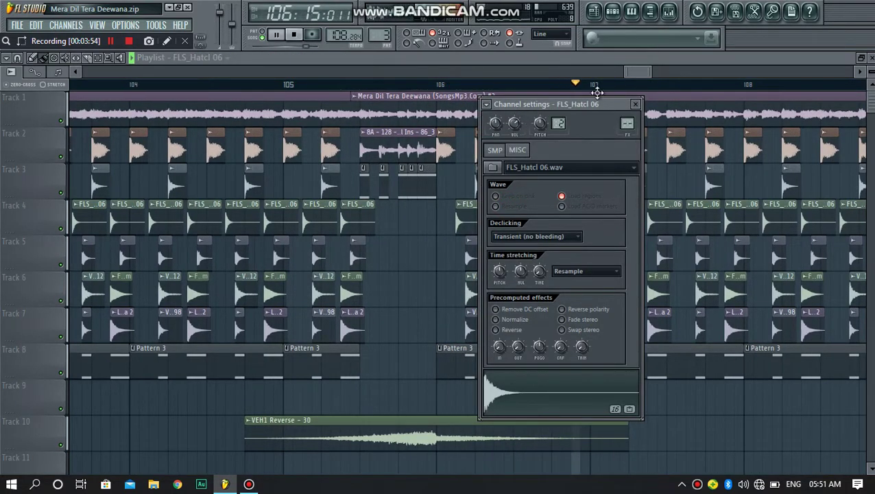
click(634, 72)
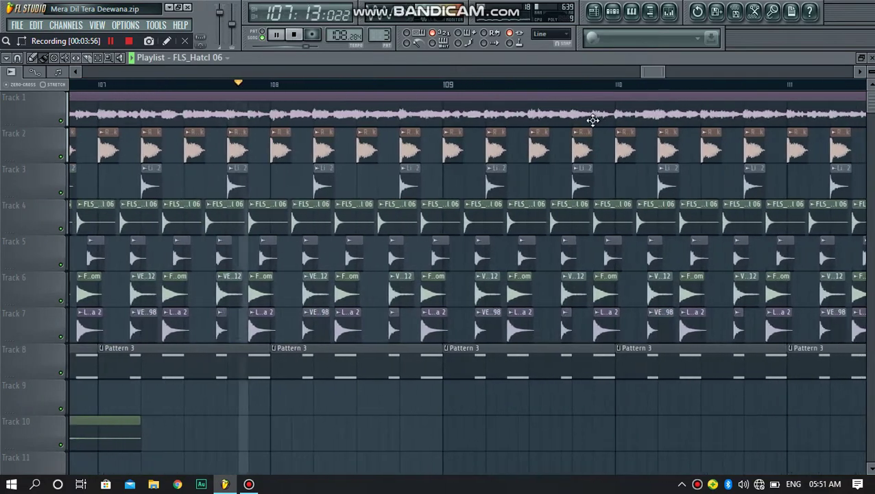
double_click(538, 148)
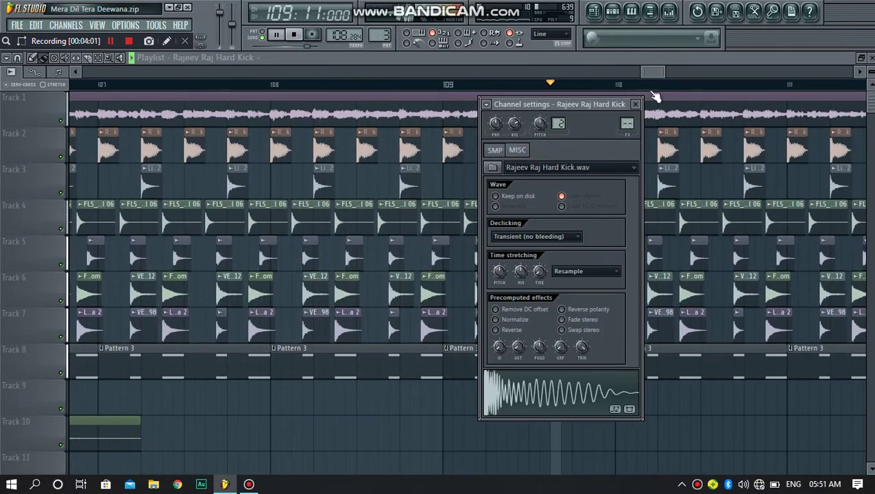
- Examine the fill, kick, percussion and Pattern 3 clips in the playlist from bar 113 to bar 125
drag(653, 74, 691, 72)
scroll(500, 254, down, 2)
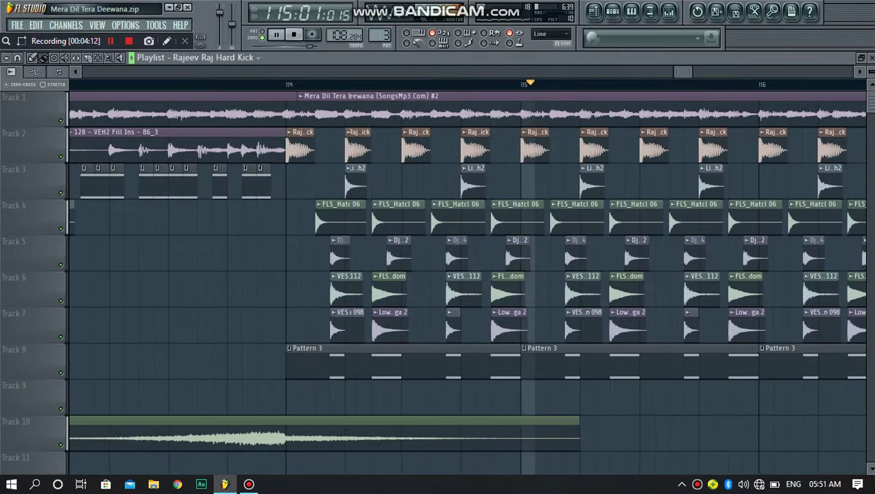
mouse_move(683, 72)
mouse_down()
mouse_move(696, 72)
mouse_move(686, 72)
mouse_up()
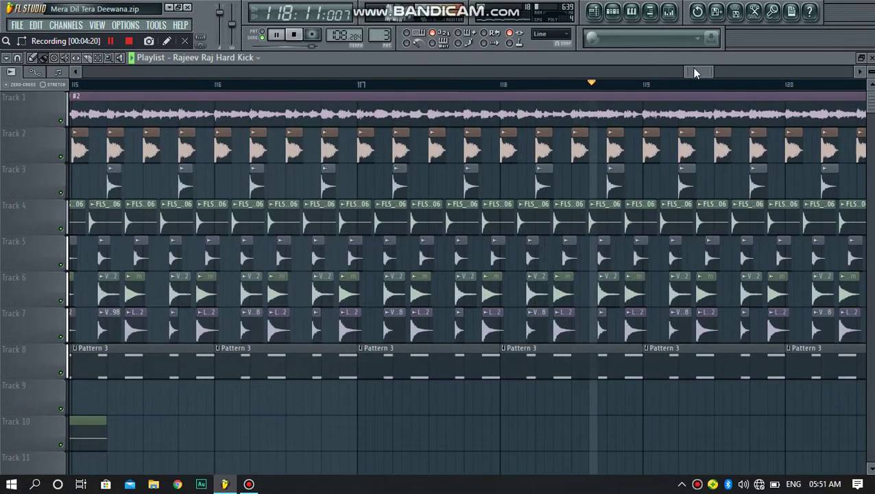
drag(694, 67, 708, 67)
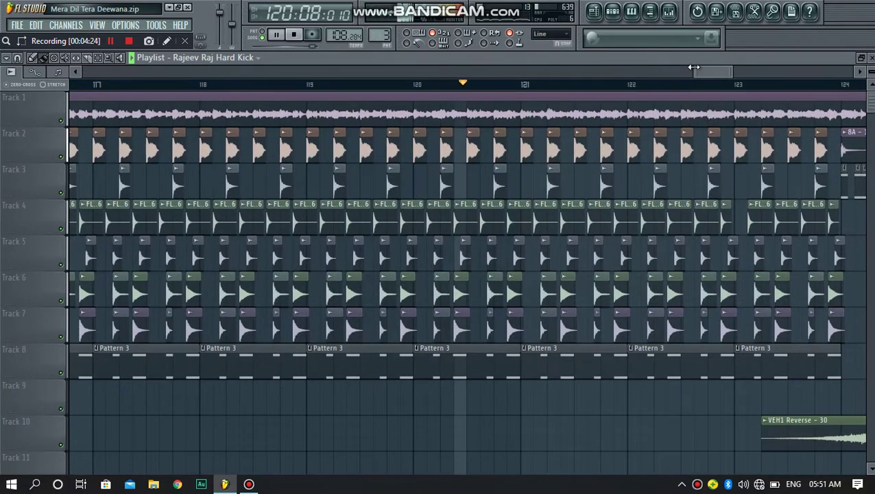
mouse_move(705, 69)
mouse_down()
mouse_move(729, 71)
mouse_move(703, 68)
mouse_up()
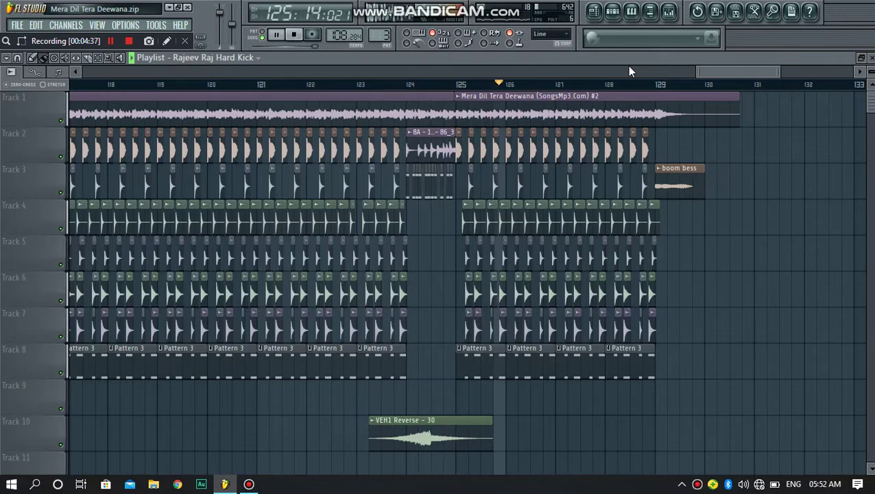
- Examine the closing drum and boom bess clips up to bar 129 and view the full playlist arrangement
scroll(660, 86, up, 3)
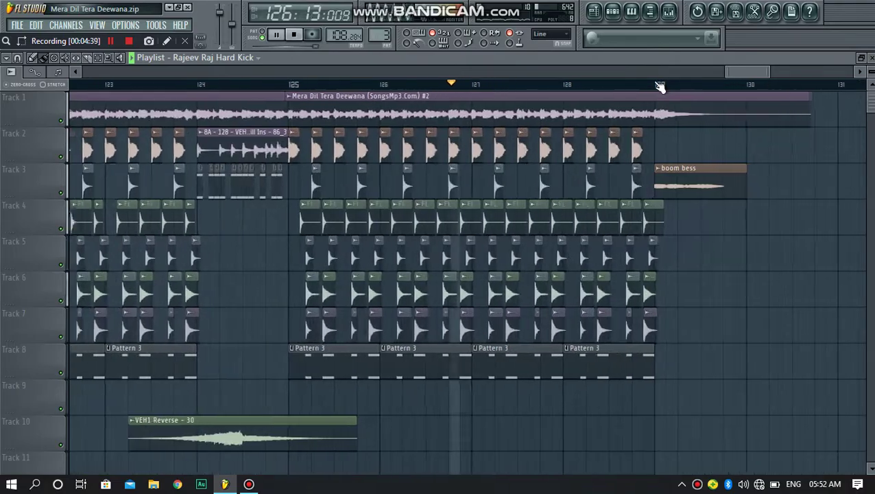
scroll(660, 86, down, 5)
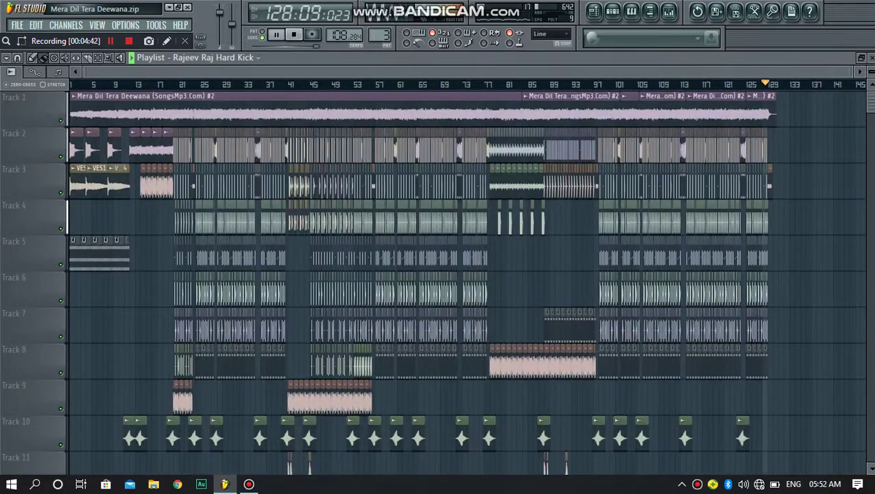
scroll(568, 79, up, 1)
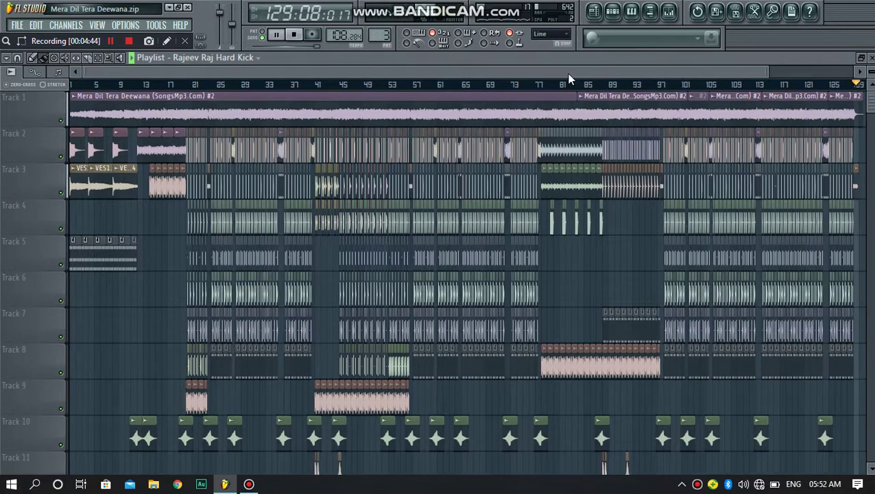